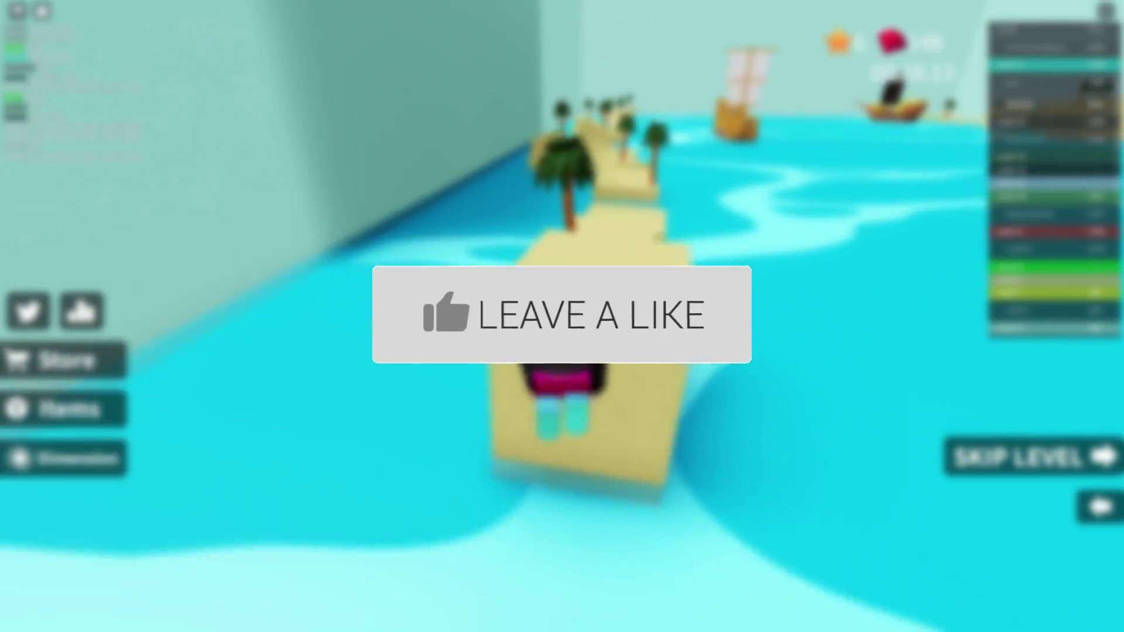
# Run and jump the character along the beach obby's sand path blocks.
pyautogui.press('space')
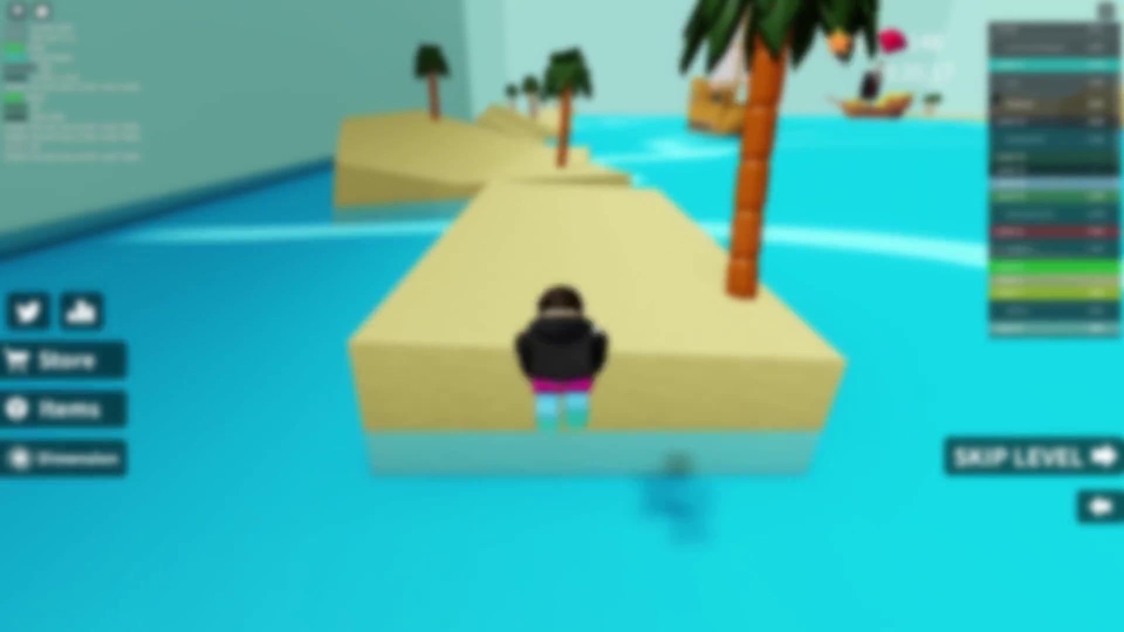
pyautogui.press('space')
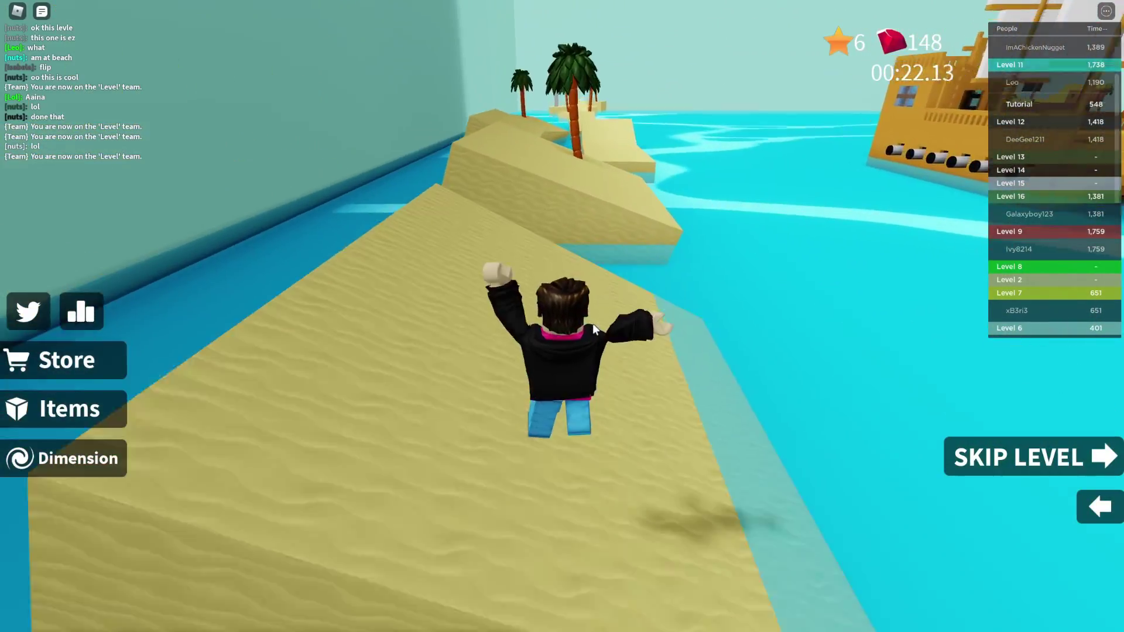
pyautogui.press('space')
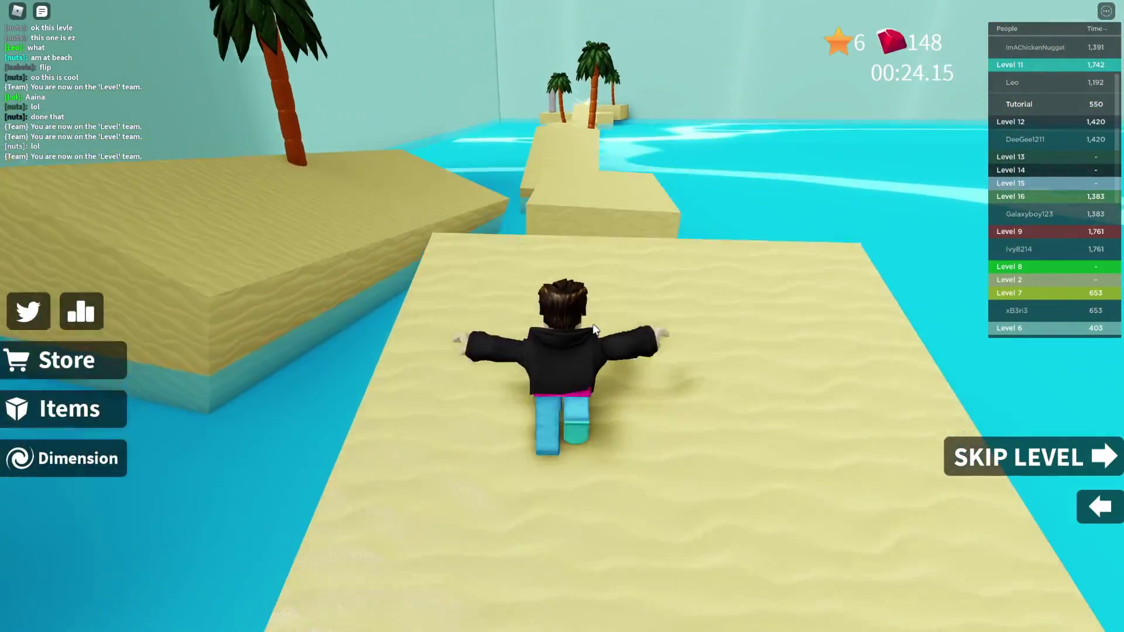
pyautogui.press('space')
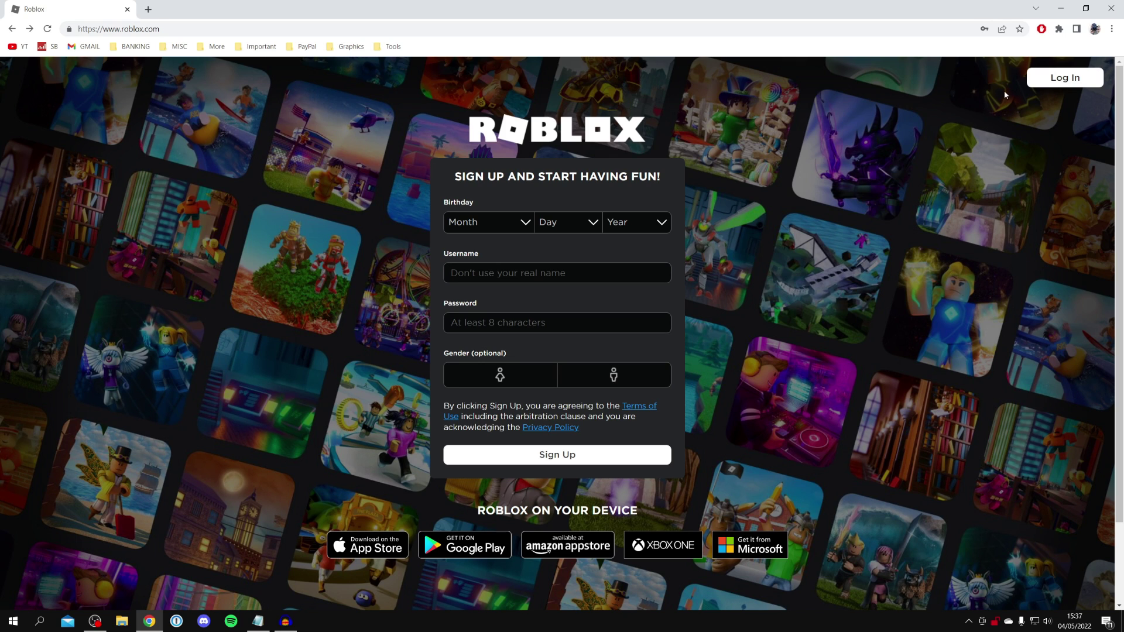
# Go to the Login to Roblox page from the sign-up home page.
pyautogui.click(1087, 84)
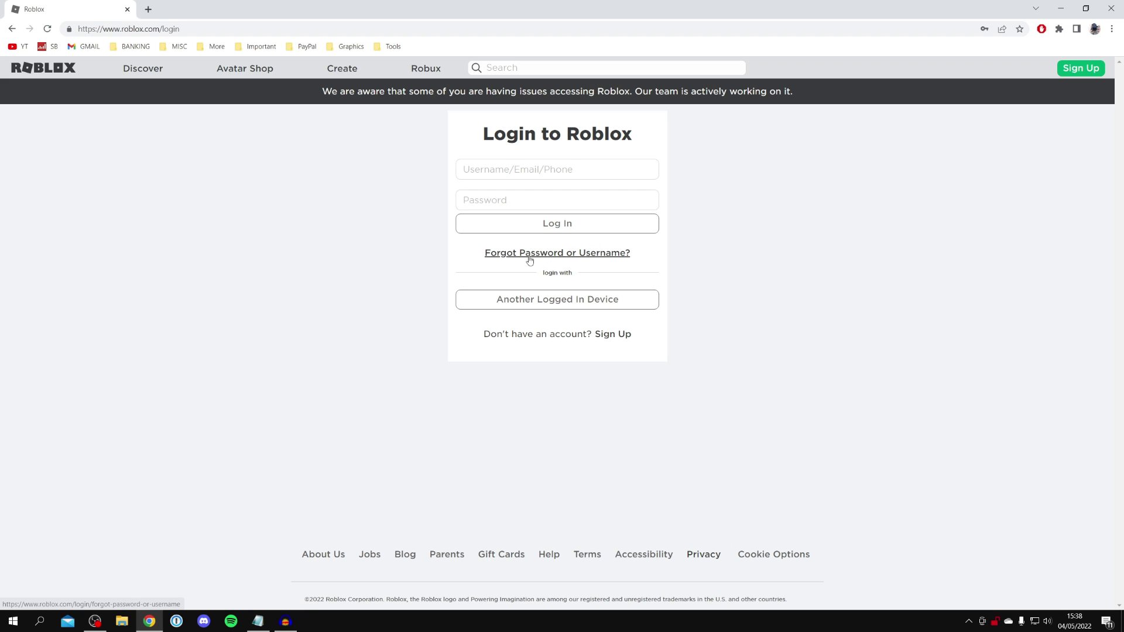
# Reach the Forgot Password or Username page with the Email reset field focused.
pyautogui.click(575, 259)
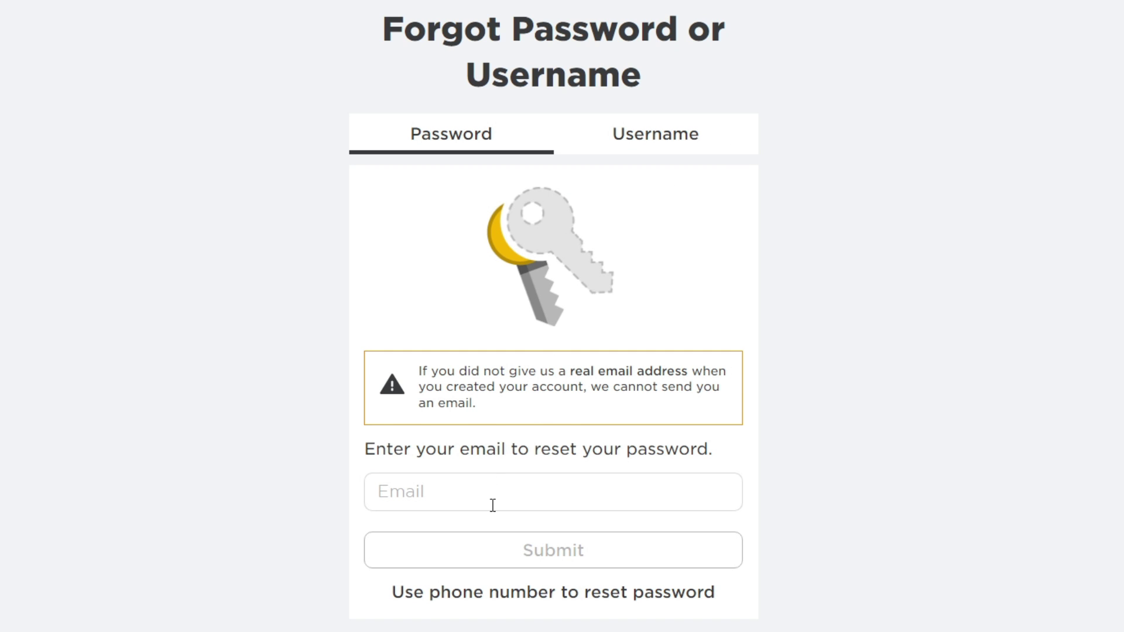
pyautogui.click(495, 492)
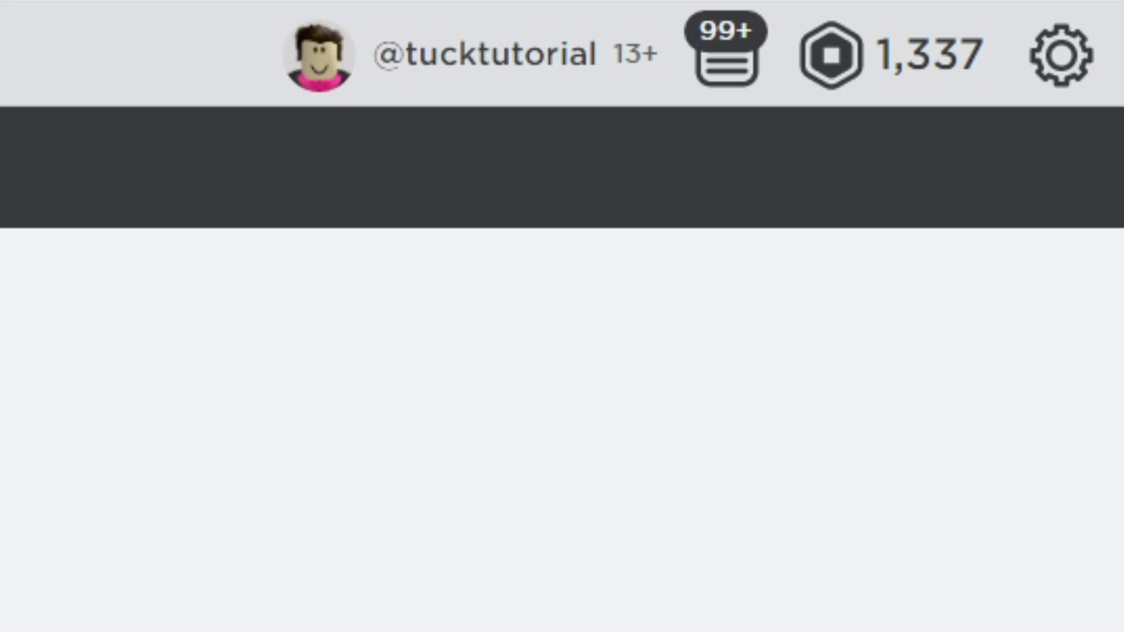
# Reach My Settings account info and begin editing the account password.
pyautogui.click(1108, 68)
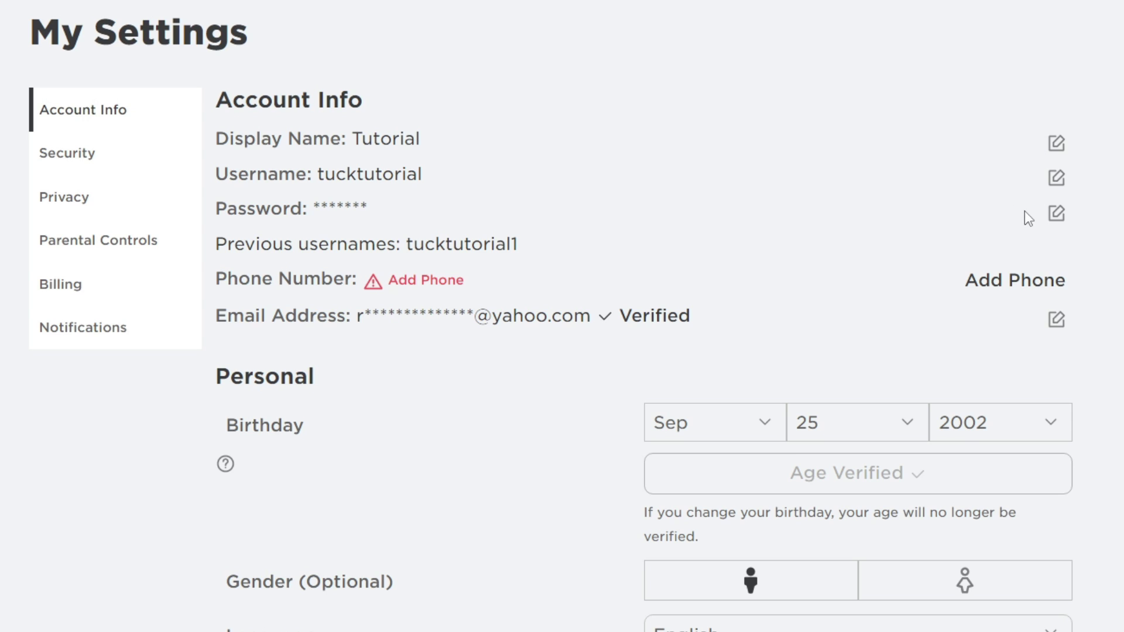
pyautogui.click(1056, 213)
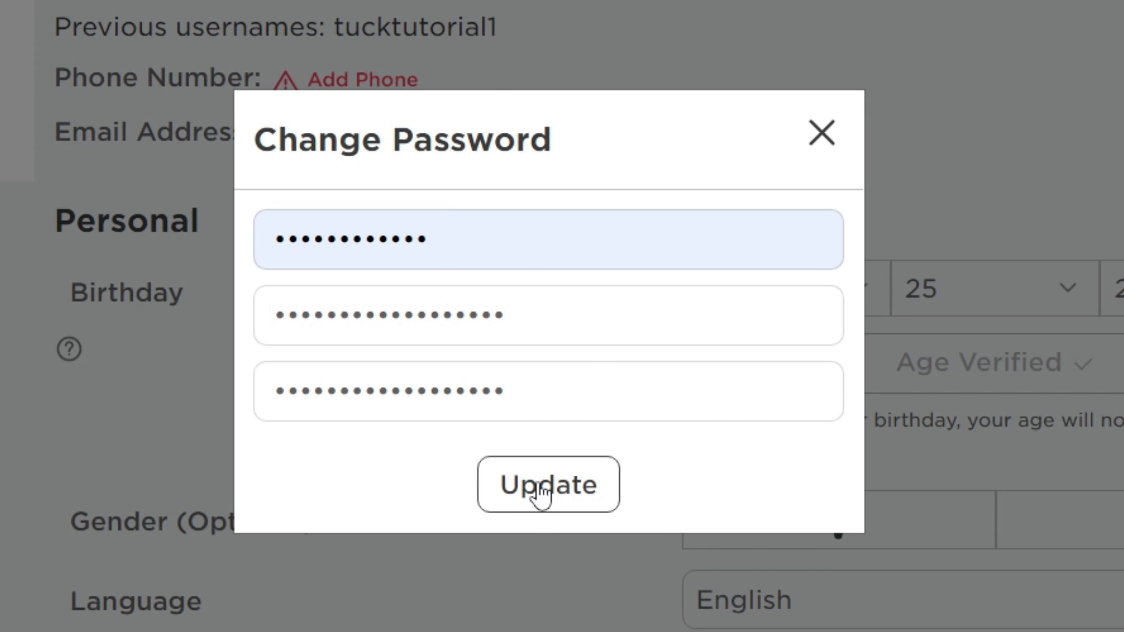
# Submit the new password and get the successful password change confirmation.
pyautogui.click(536, 504)
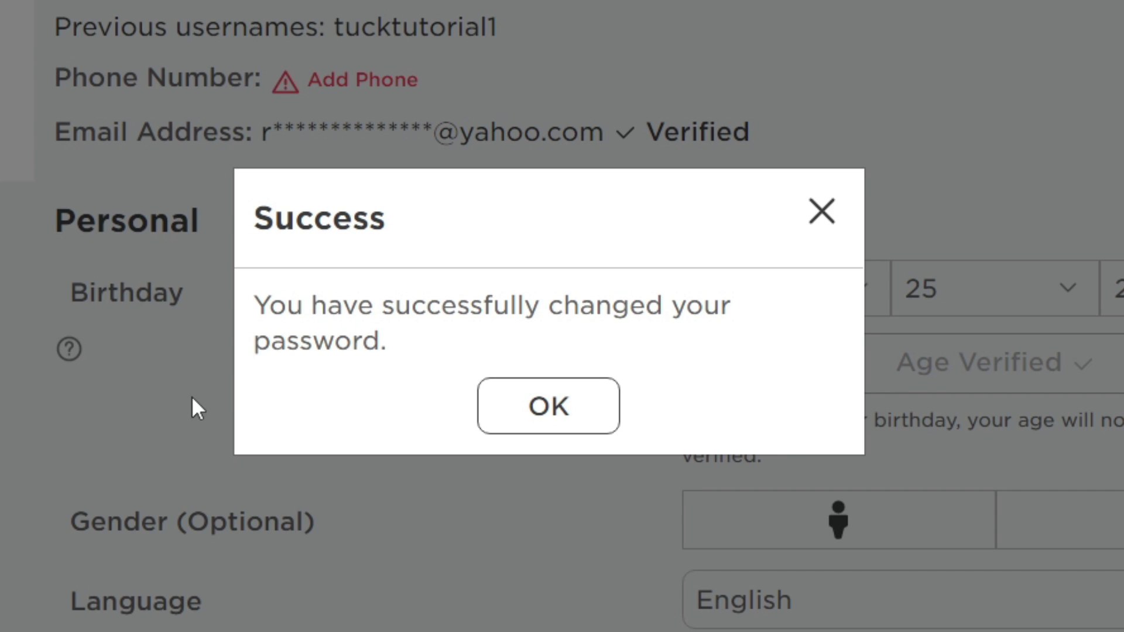
# Dismiss the Success message, returning to the My Settings account info page.
pyautogui.click(502, 396)
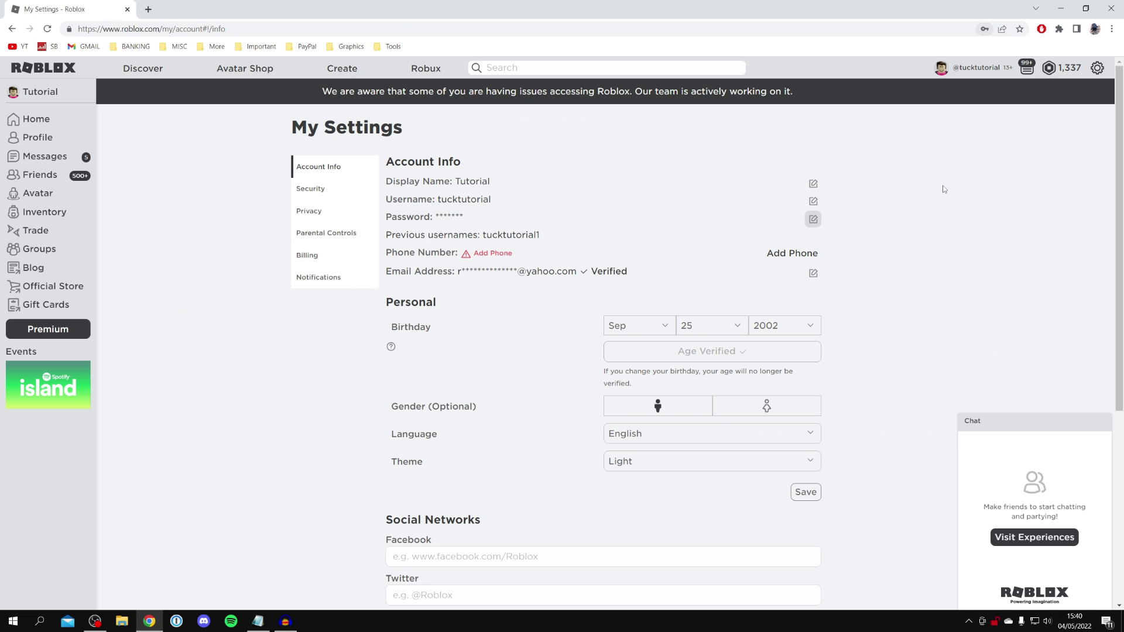